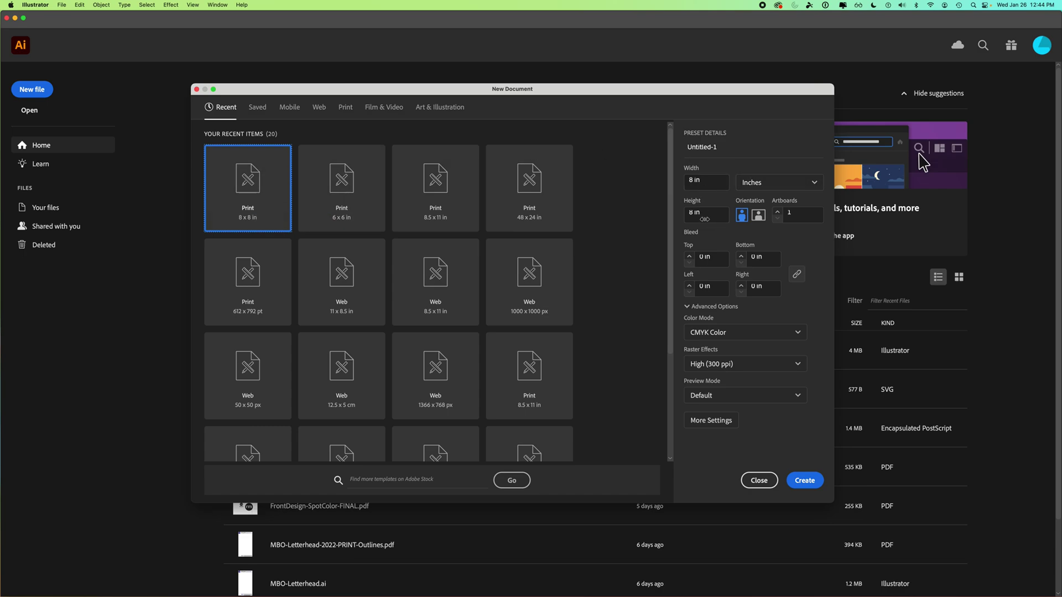
# Name the 8 × 8 in print document Grid-Example and create it
pyautogui.doubleClick(709, 148)
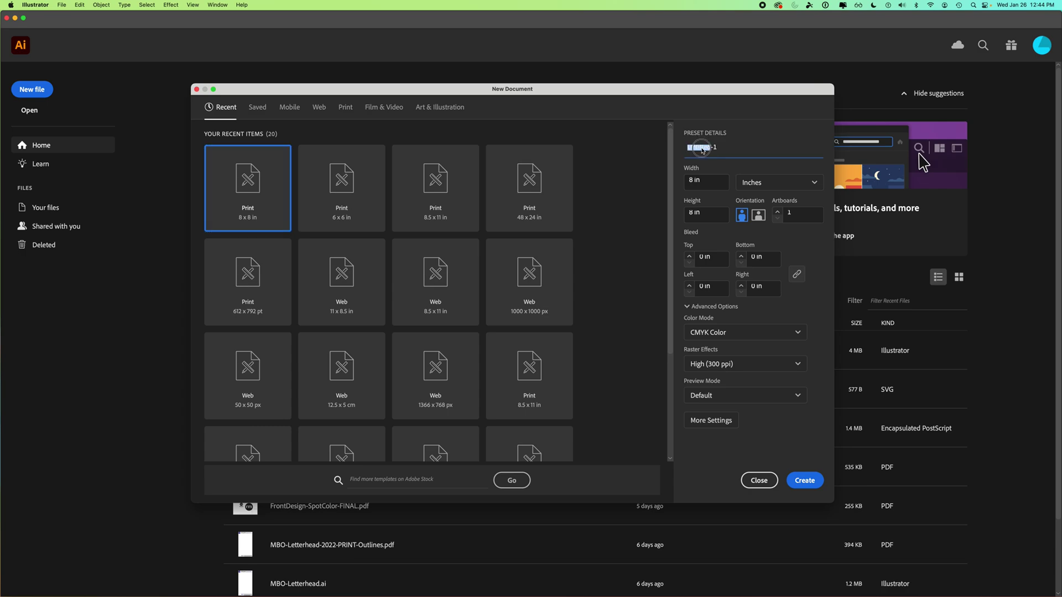
pyautogui.write('Grid')
pyautogui.write(' Example')
pyautogui.click(707, 150)
pyautogui.press('BackSpace')
pyautogui.write('-Example')
pyautogui.click(808, 481)
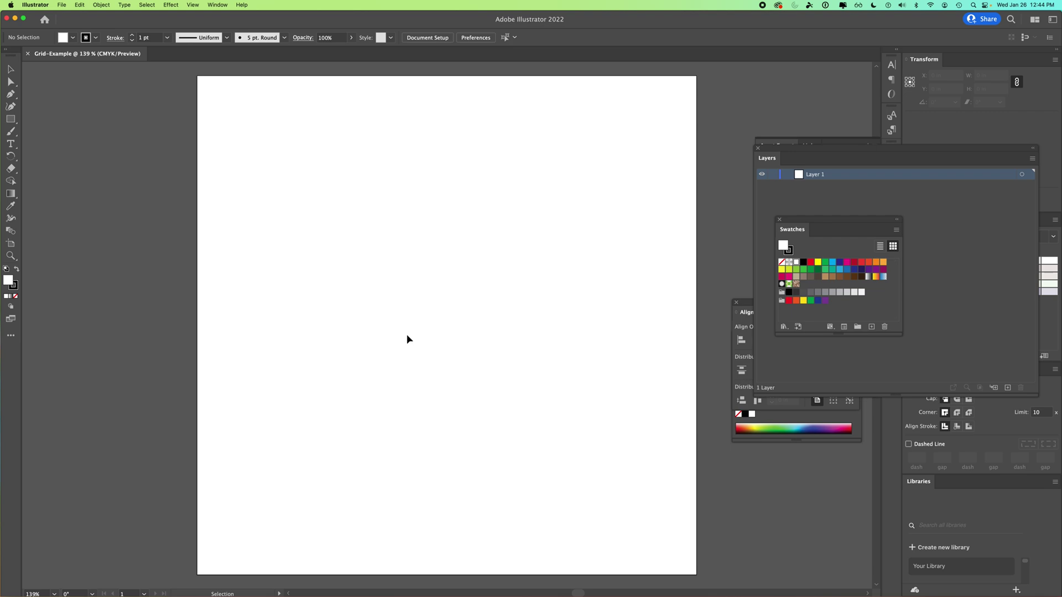
# Toggle rulers with Cmd+R and the View > Rulers menu, leaving them shown, then drag a vertical guide near the artboard's left edge
pyautogui.press('super+r')
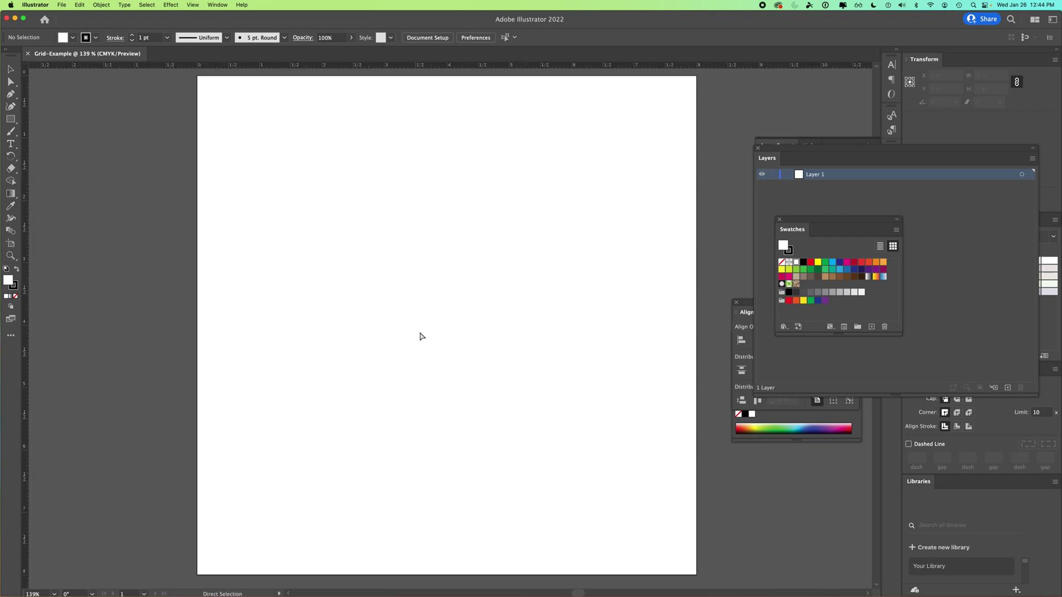
pyautogui.press('super+r')
pyautogui.press('super+r')
pyautogui.click(194, 6)
pyautogui.moveTo(233, 345)
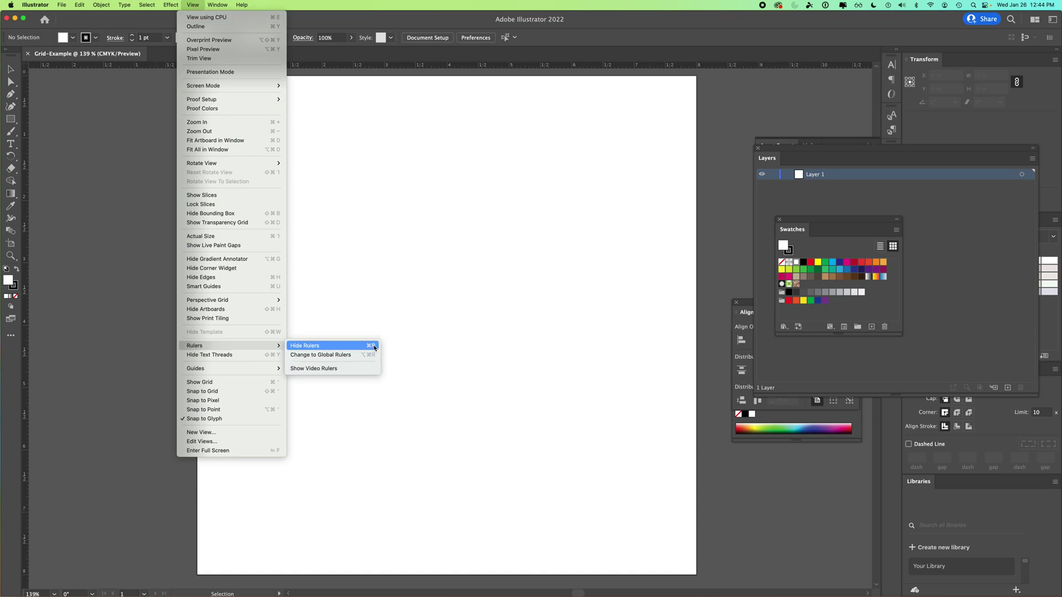
pyautogui.click(349, 349)
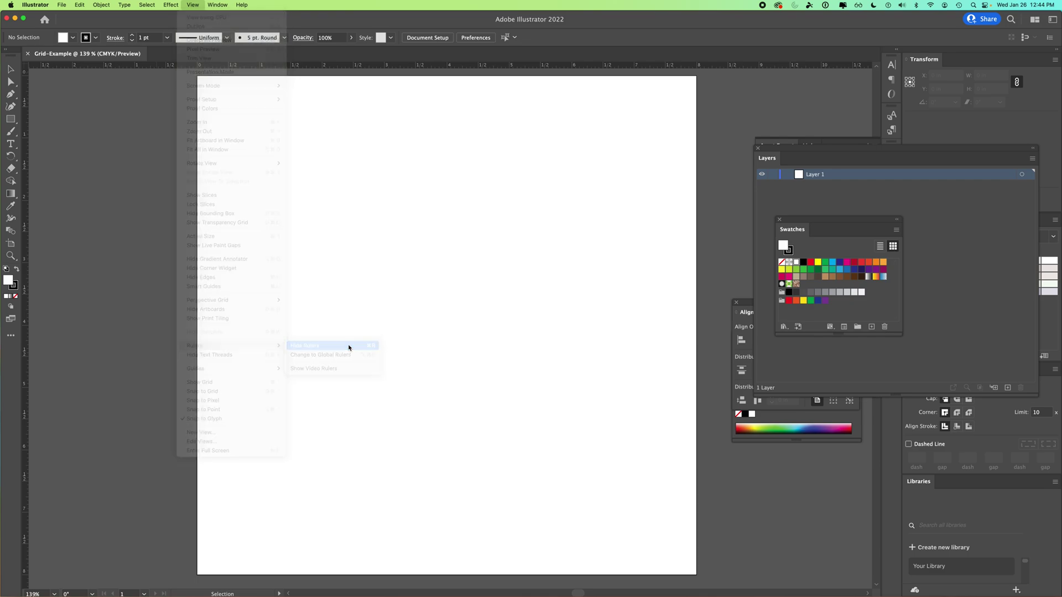
pyautogui.click(193, 5)
pyautogui.moveTo(194, 346)
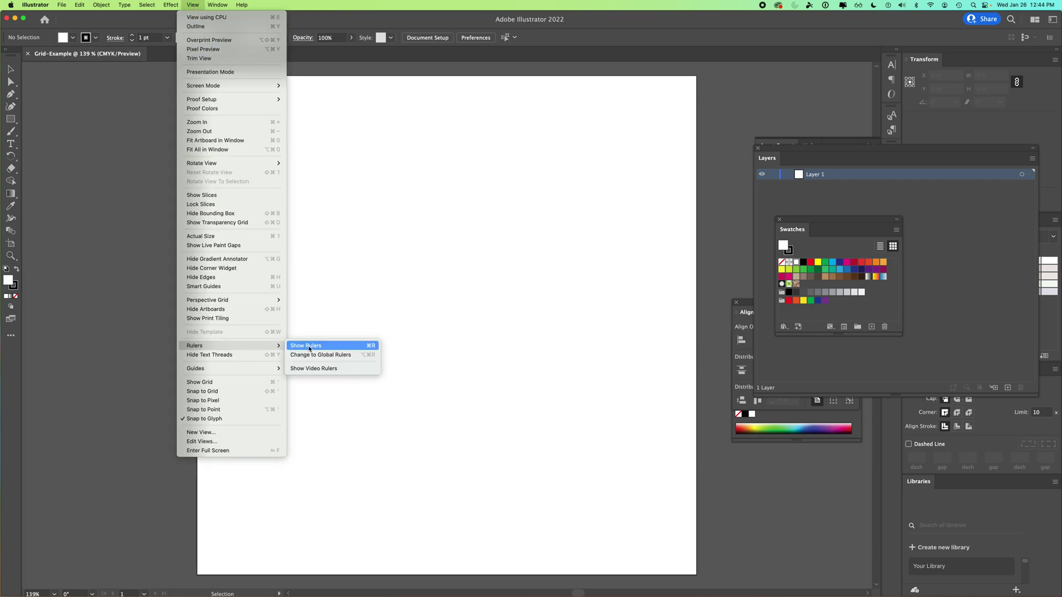
pyautogui.click(309, 346)
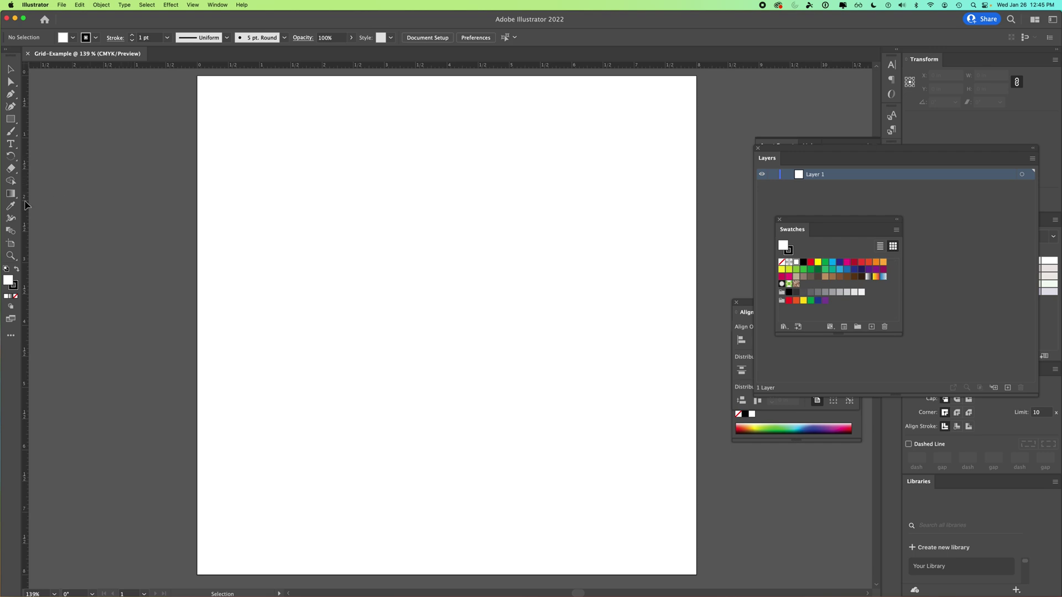
pyautogui.moveTo(26, 205); pyautogui.dragTo(230, 205)
# Drag a horizontal guide from the top ruler near the artboard's top
pyautogui.moveTo(248, 65); pyautogui.dragTo(244, 175)
pyautogui.click(34, 4)
pyautogui.moveTo(38, 31)
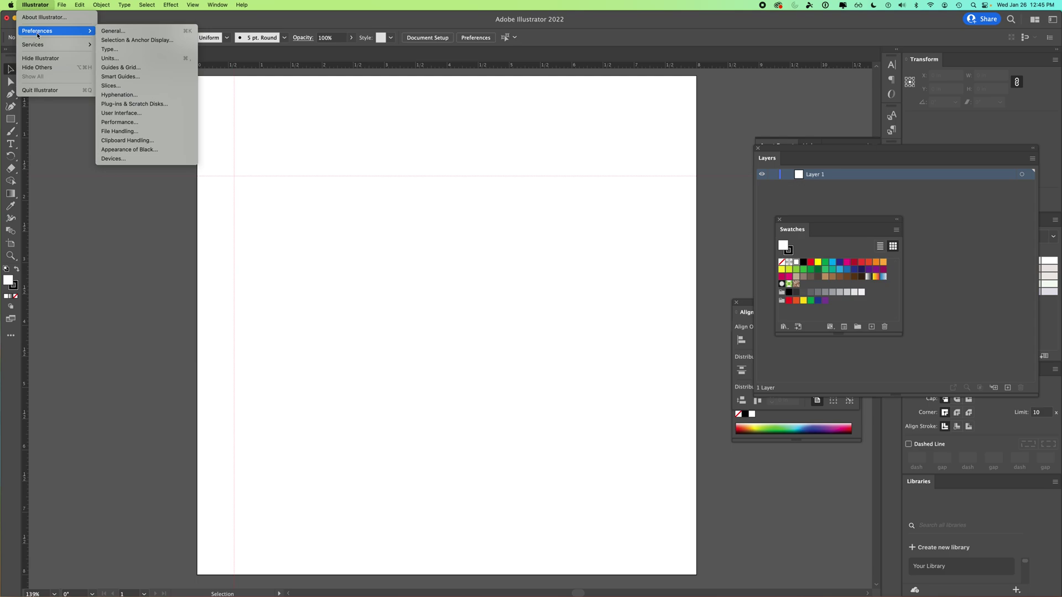
# In Guides & Grid preferences, set guides to Cyan with Lines style
pyautogui.click(121, 67)
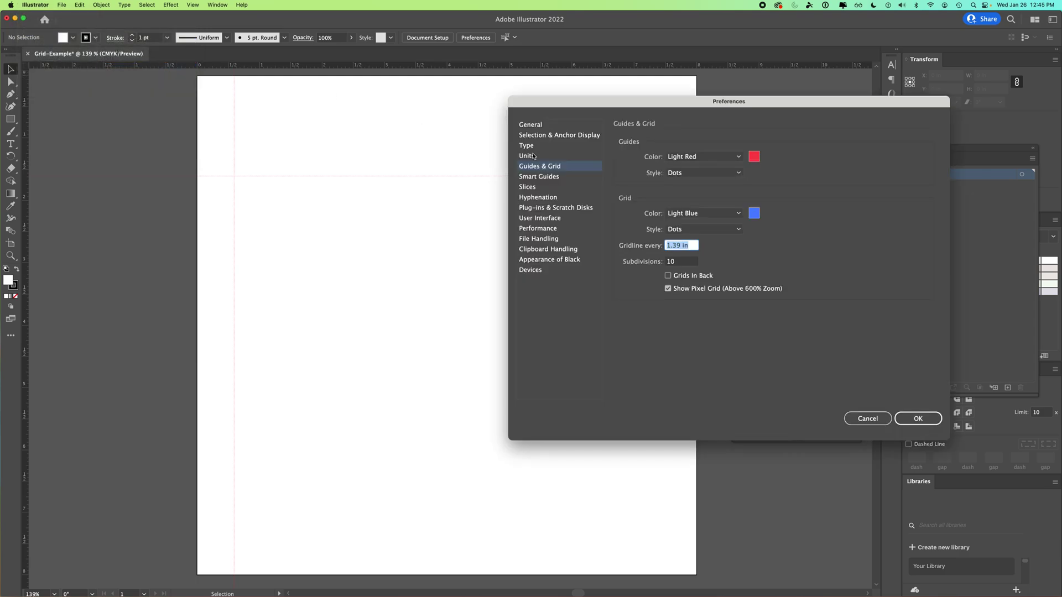
pyautogui.moveTo(683, 108); pyautogui.dragTo(665, 105)
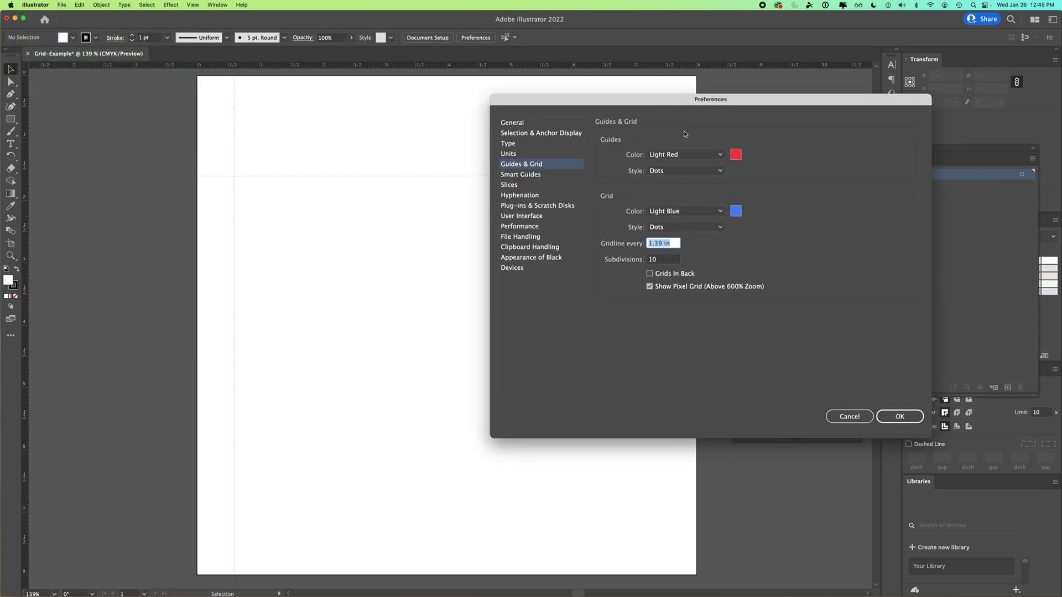
pyautogui.click(721, 154)
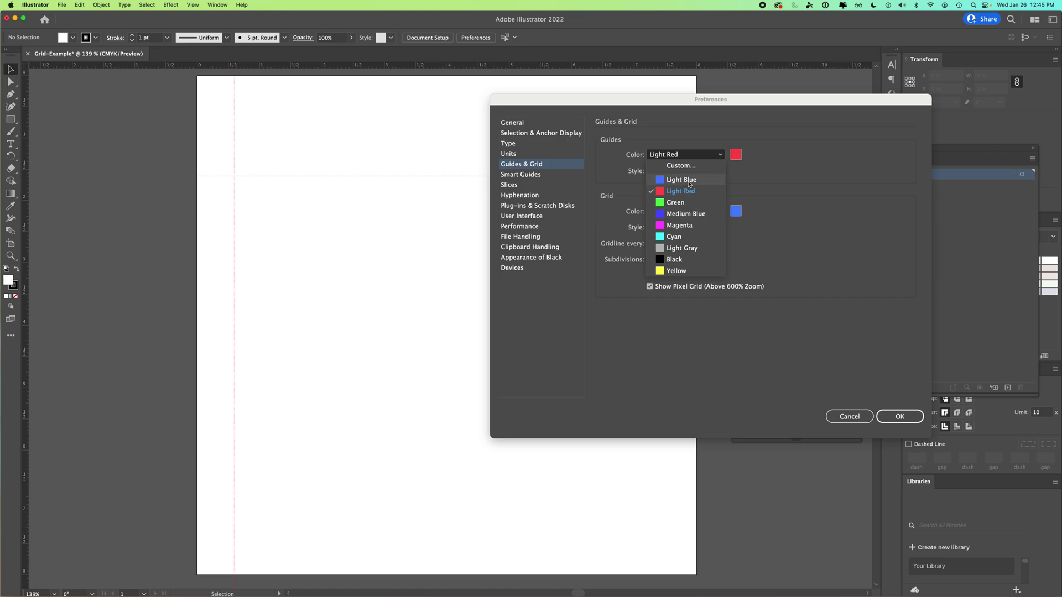
pyautogui.click(680, 240)
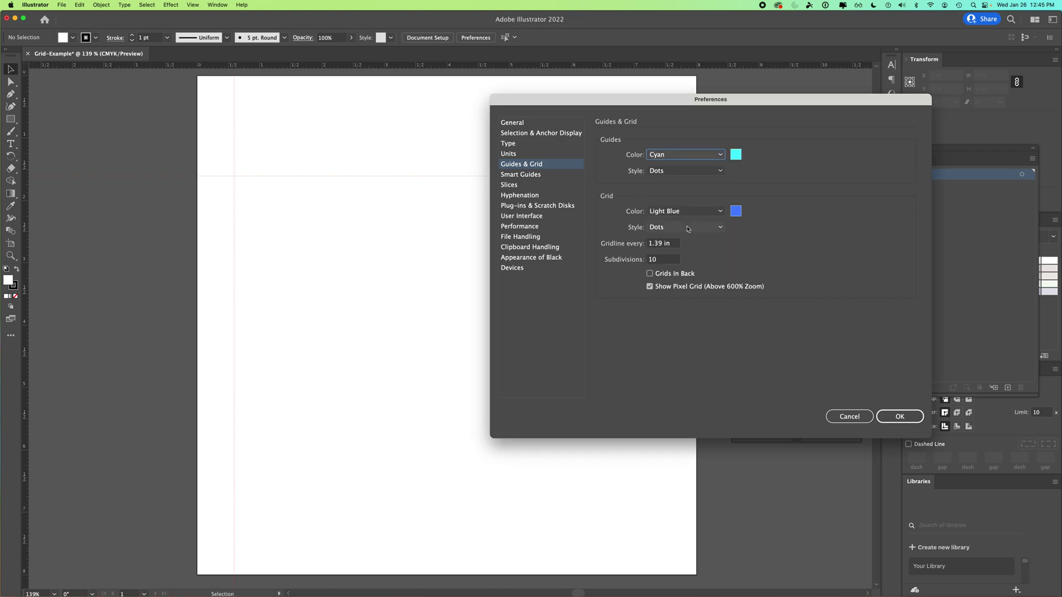
pyautogui.click(661, 172)
pyautogui.click(665, 181)
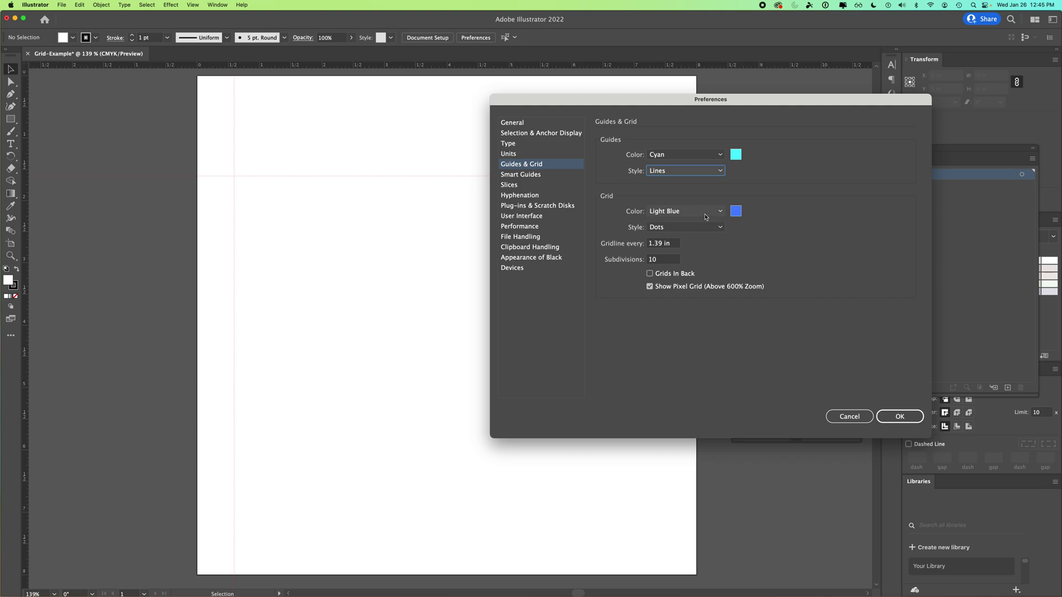
# Set the grid to Light Gray with Lines style and confirm the preferences
pyautogui.click(705, 214)
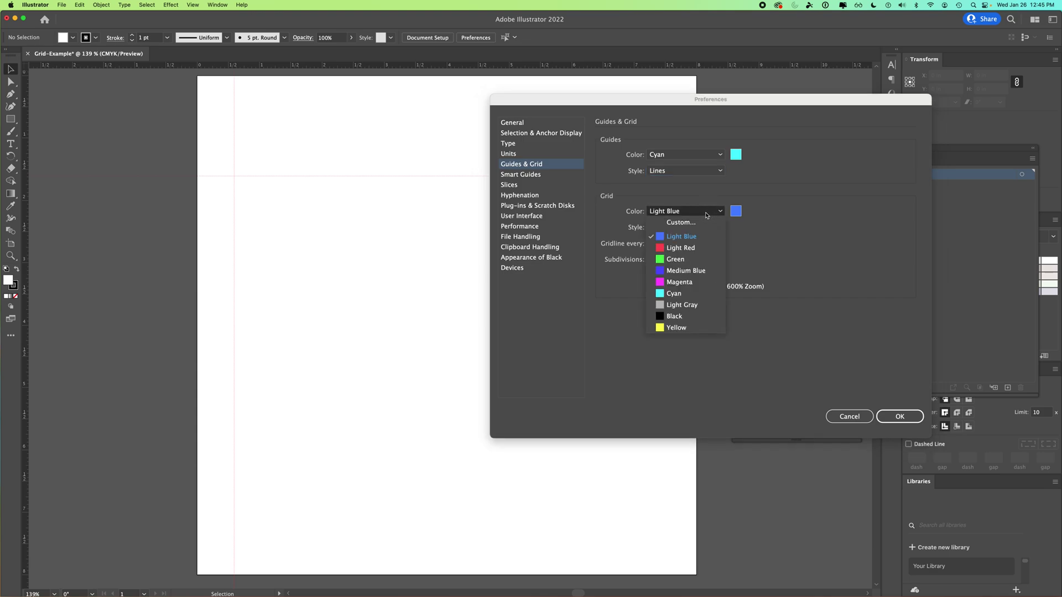
pyautogui.click(676, 305)
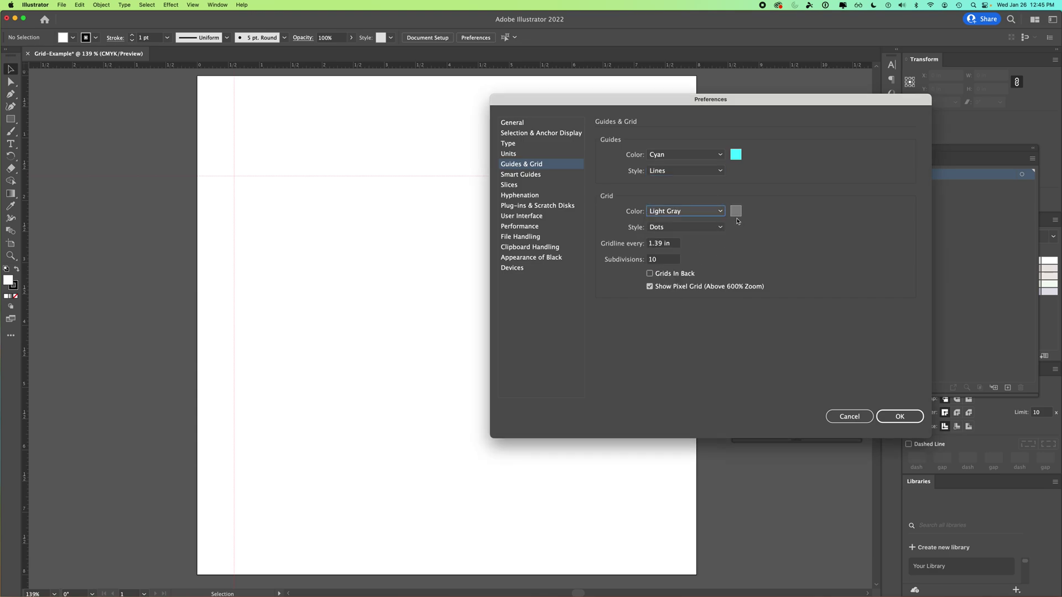
pyautogui.click(702, 228)
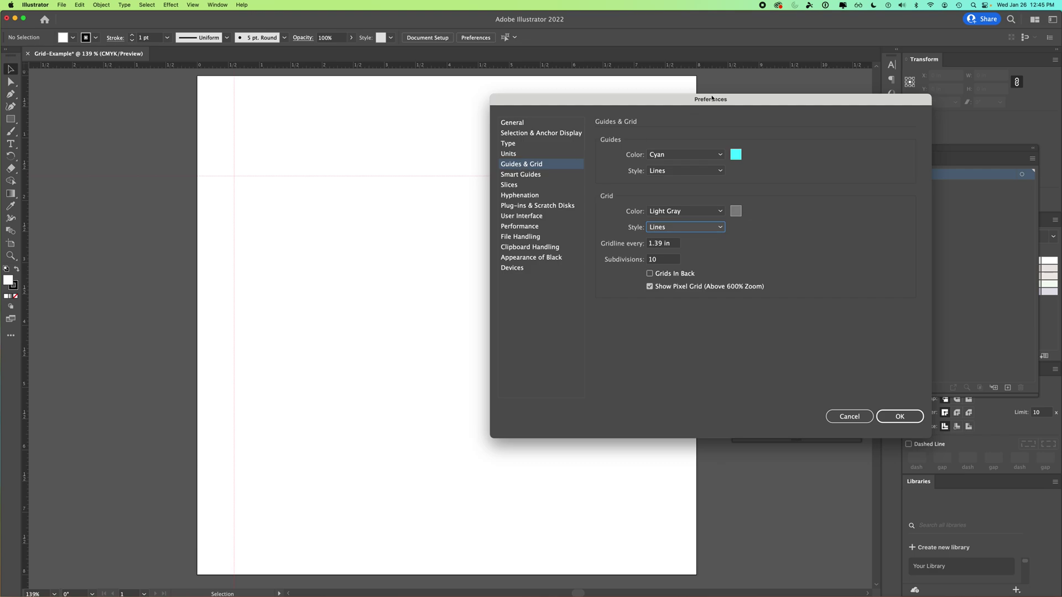
pyautogui.click(898, 418)
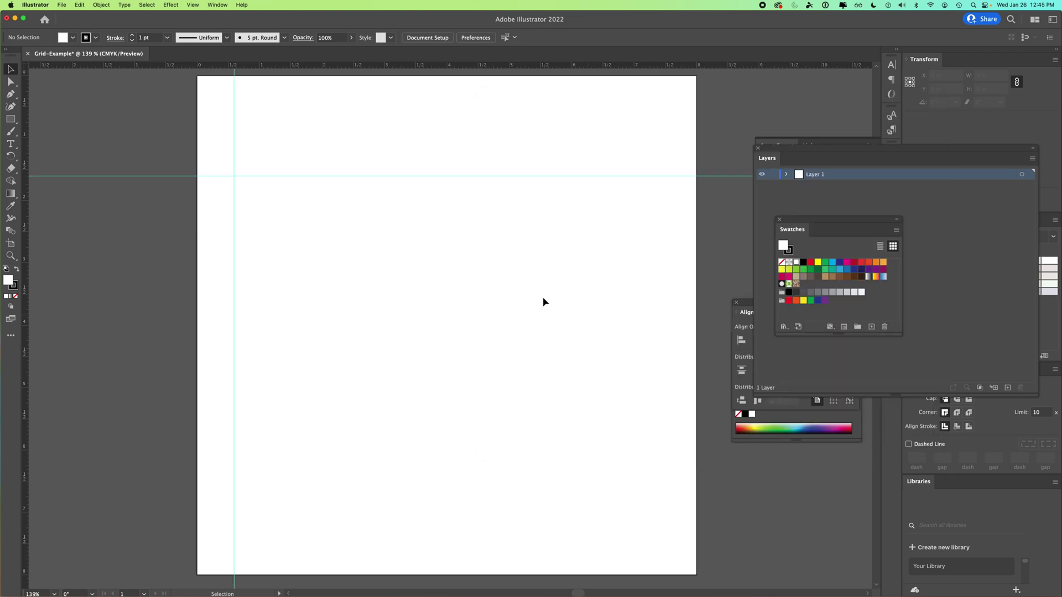
# Try to move the guides, then unlock them via View > Guides
pyautogui.click(238, 176)
pyautogui.click(222, 181)
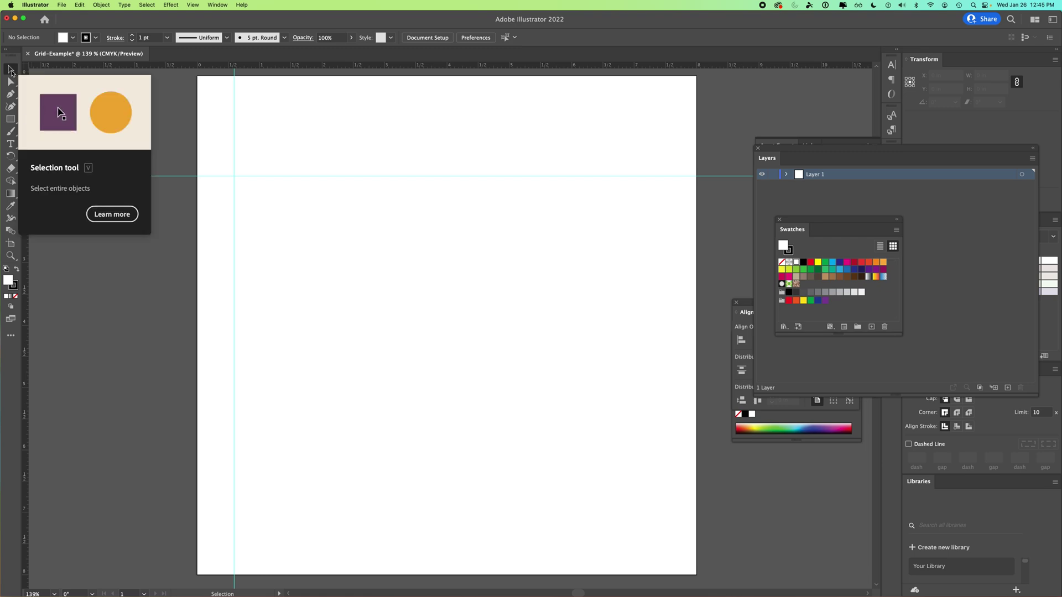
pyautogui.moveTo(256, 171); pyautogui.dragTo(231, 181)
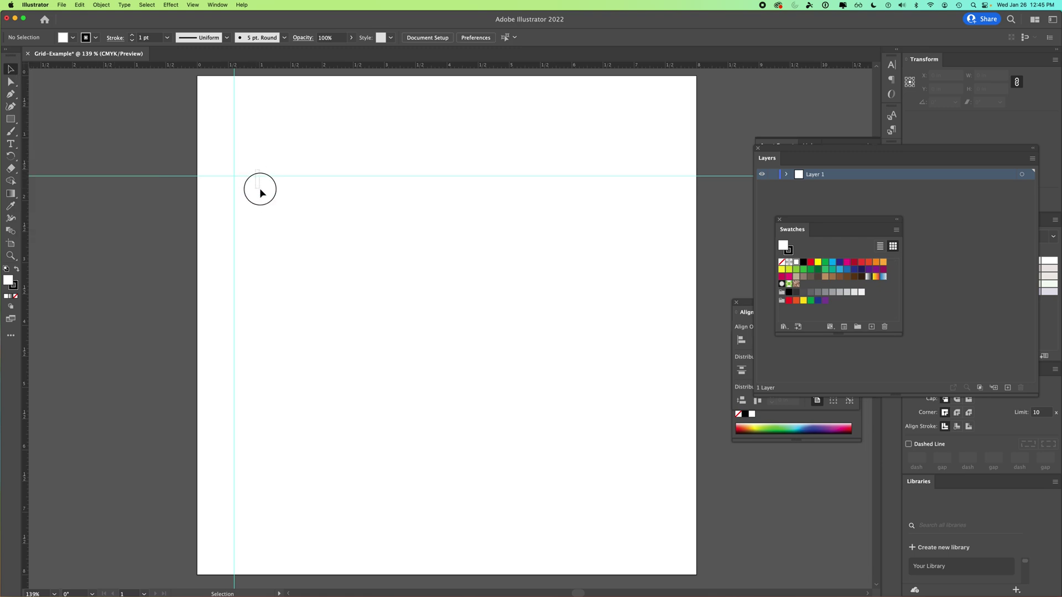
pyautogui.click(192, 5)
pyautogui.moveTo(199, 368)
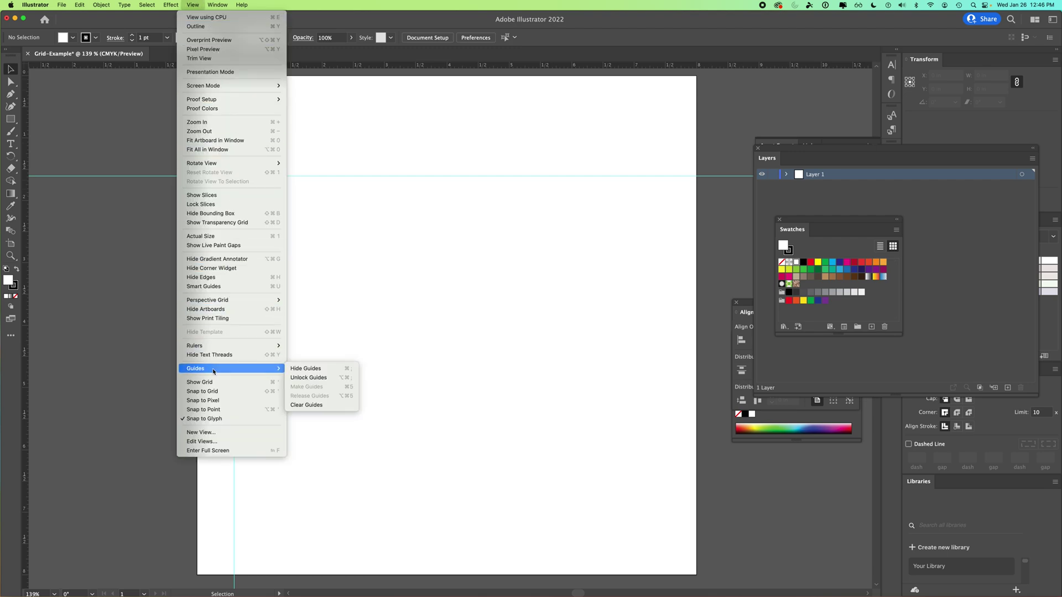
pyautogui.click(305, 379)
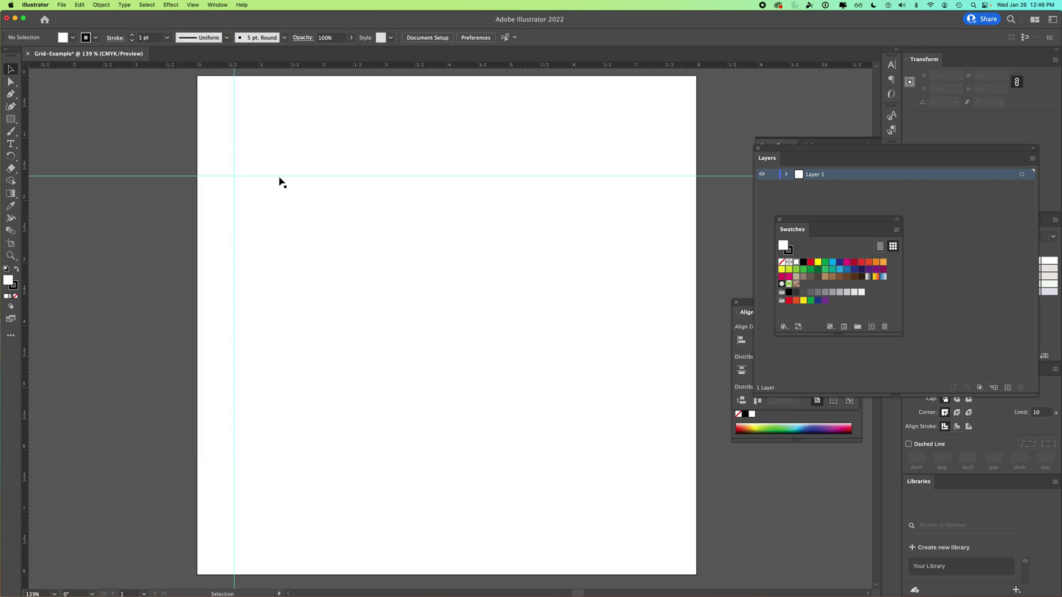
# Reposition the horizontal and vertical guides to cross the artboard and lock them
pyautogui.moveTo(276, 177); pyautogui.dragTo(276, 121)
pyautogui.moveTo(235, 207); pyautogui.dragTo(394, 207)
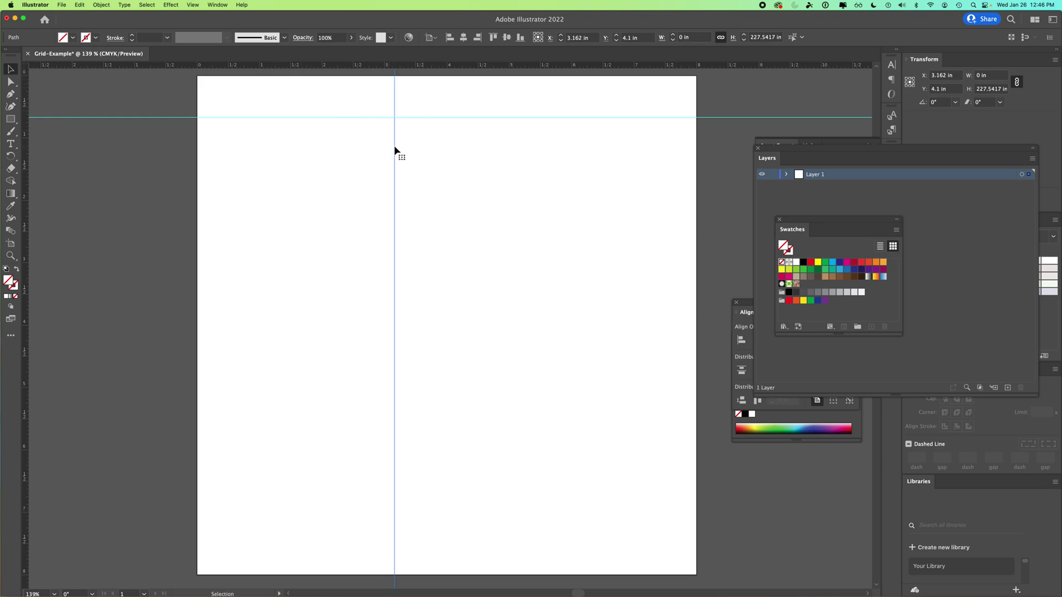
pyautogui.moveTo(395, 153)
pyautogui.mouseDown()
pyautogui.moveTo(424, 149)
pyautogui.moveTo(430, 325)
pyautogui.mouseUp()
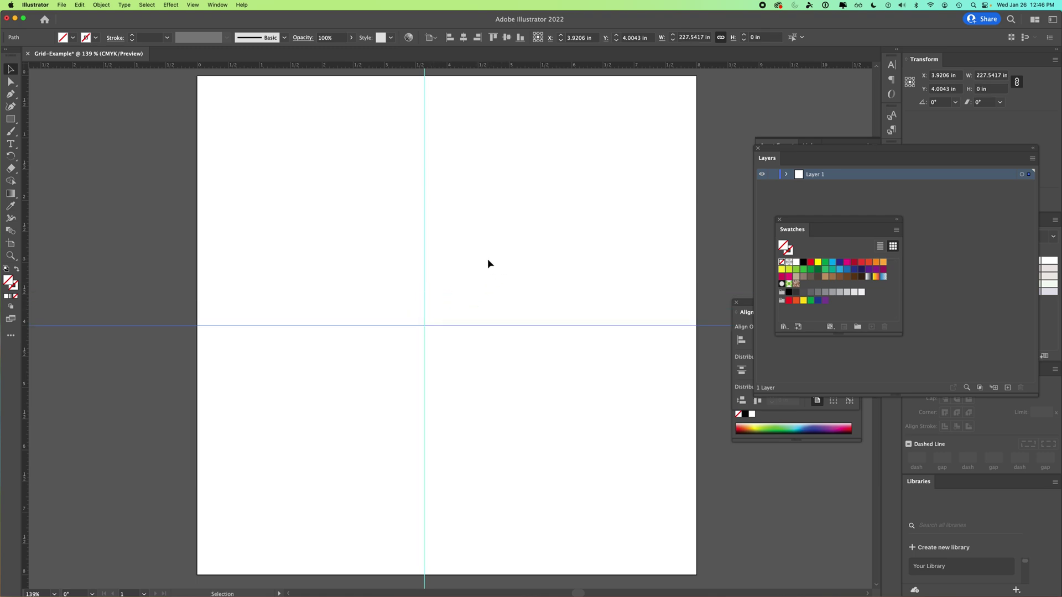
pyautogui.click(193, 5)
pyautogui.moveTo(196, 369)
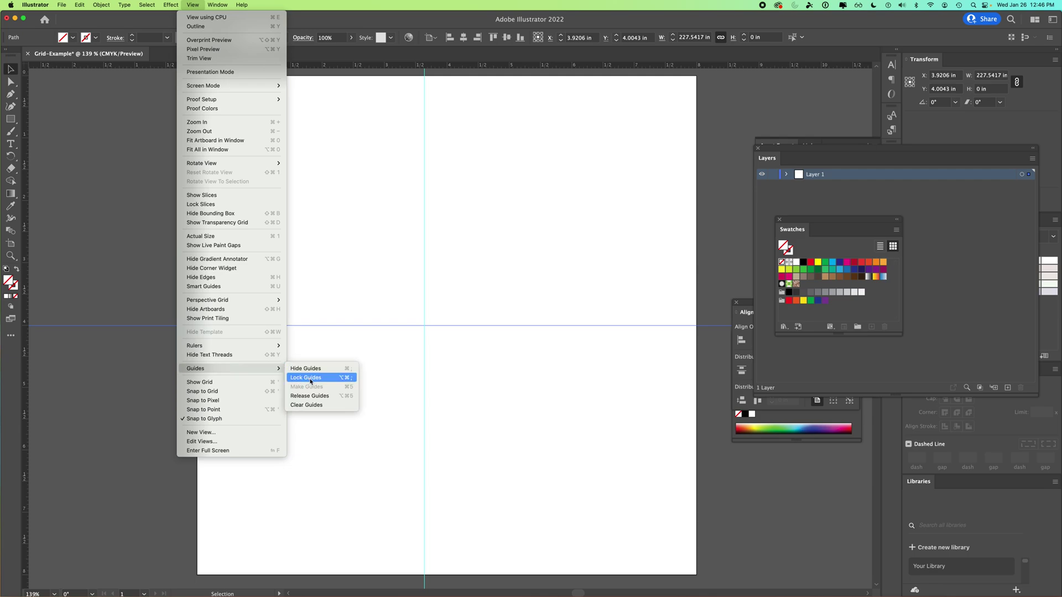
pyautogui.click(313, 380)
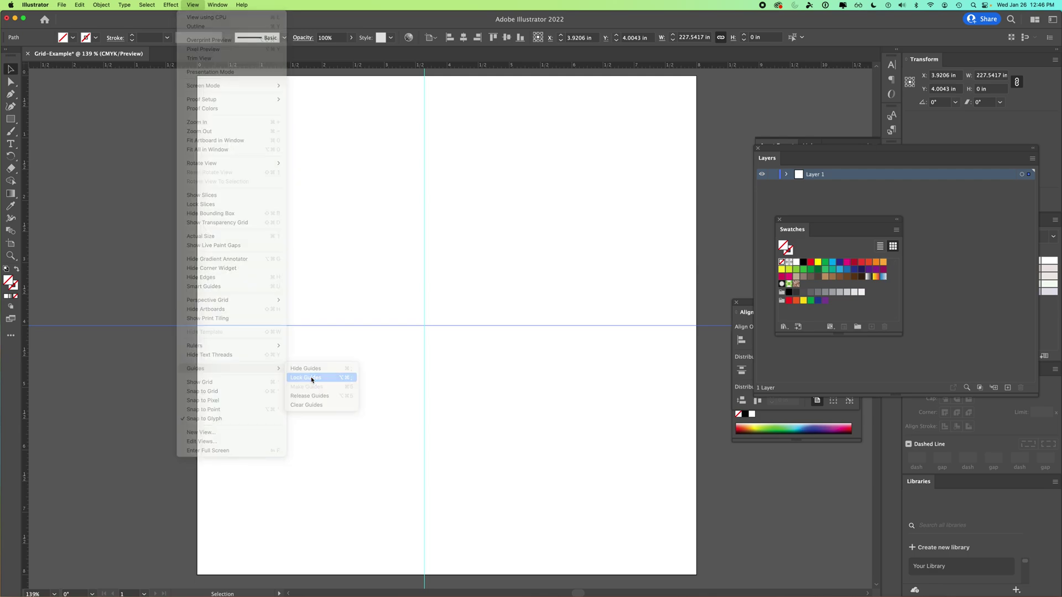
pyautogui.click(193, 6)
pyautogui.moveTo(196, 369)
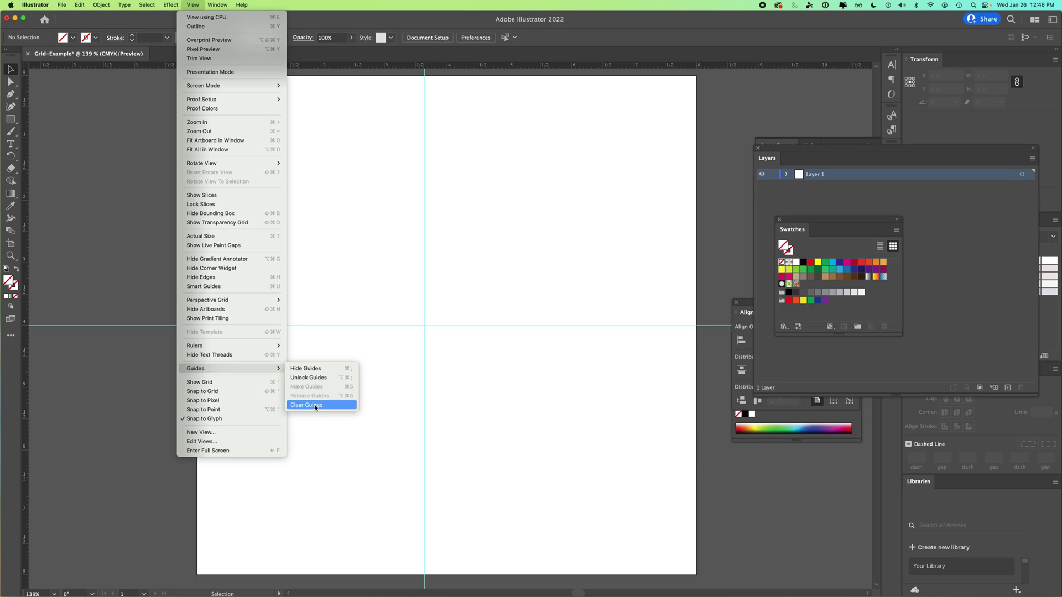
# Clear all guides from the artboard
pyautogui.click(313, 407)
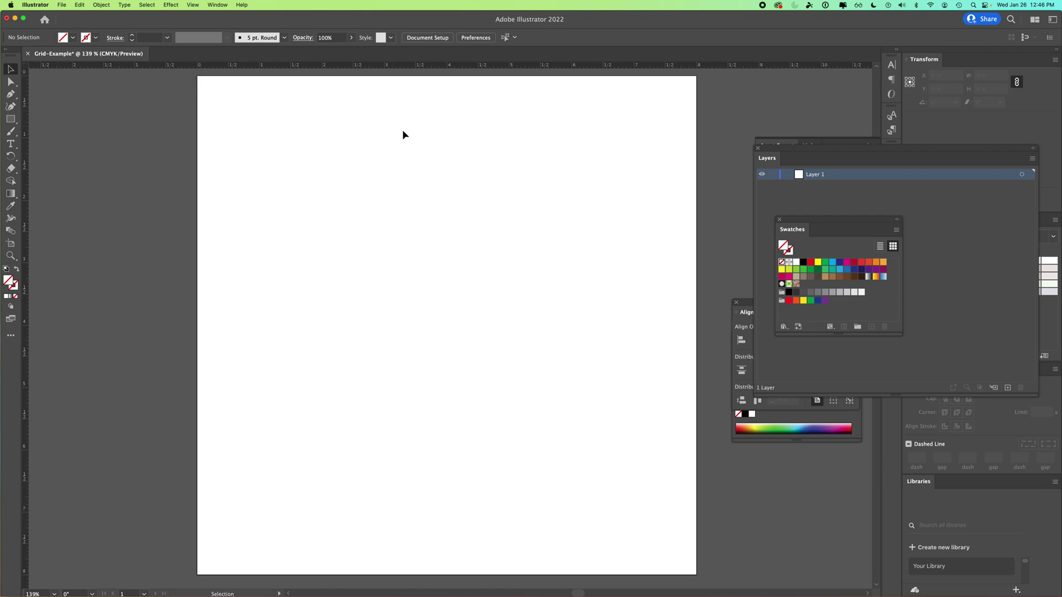
# At 100% zoom, draw Artboard 2 to the right of the first with the Artboard tool
pyautogui.press('super+1')
pyautogui.moveTo(448, 230); pyautogui.dragTo(150, 178)
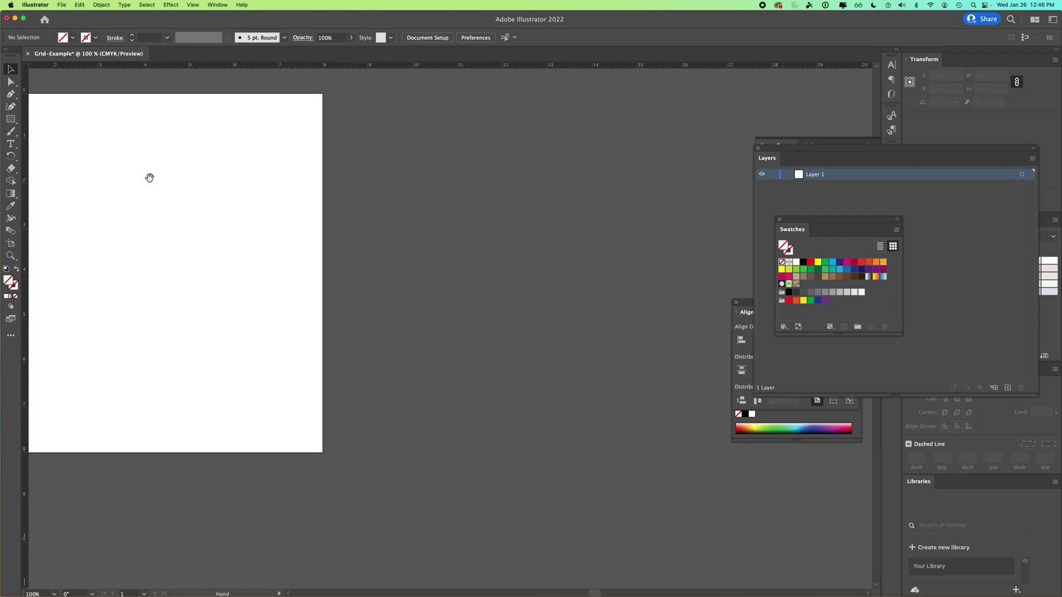
pyautogui.click(11, 242)
pyautogui.moveTo(379, 123); pyautogui.dragTo(655, 381)
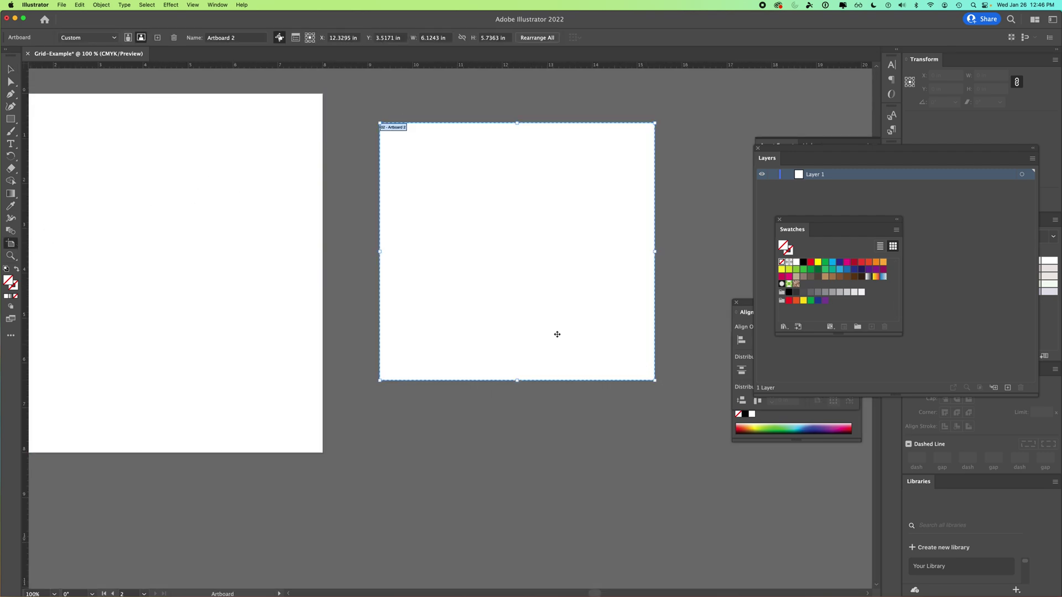
pyautogui.click(11, 69)
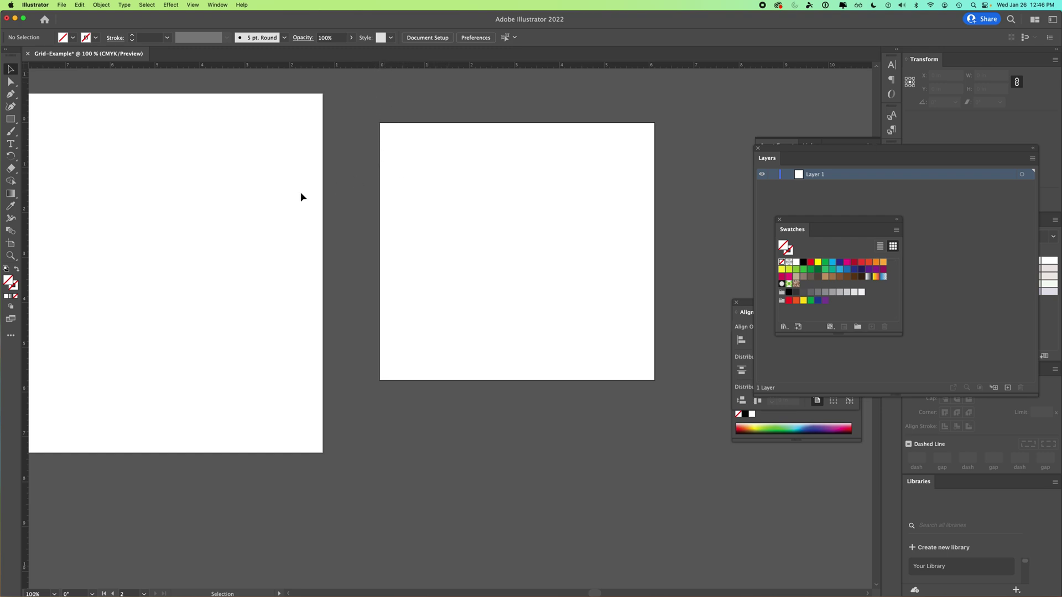
# Bring both artboards into view and make the first artboard active again
pyautogui.moveTo(275, 197); pyautogui.dragTo(336, 202)
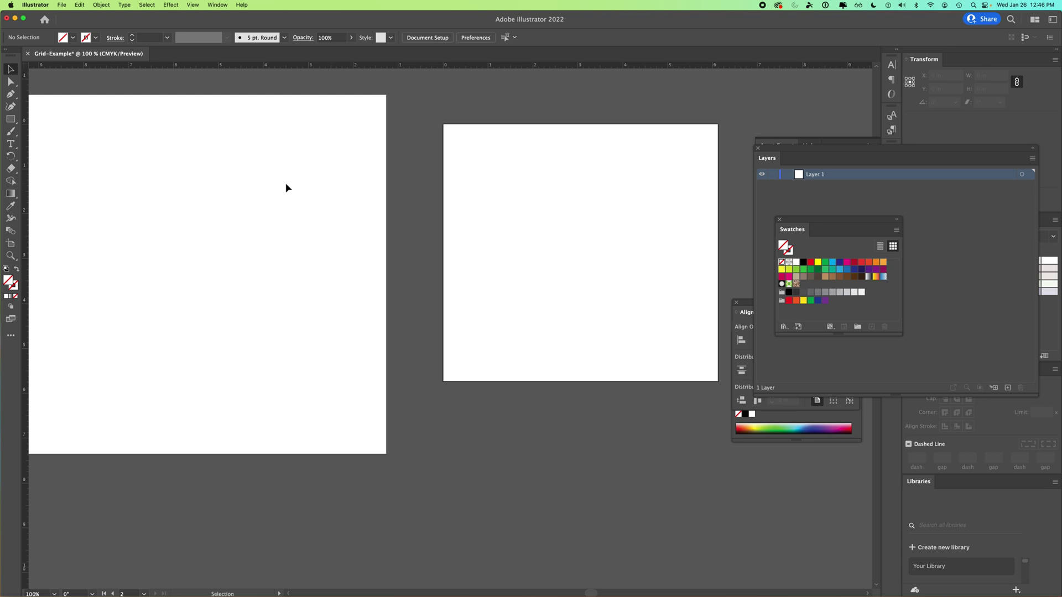
pyautogui.moveTo(294, 169); pyautogui.dragTo(343, 176)
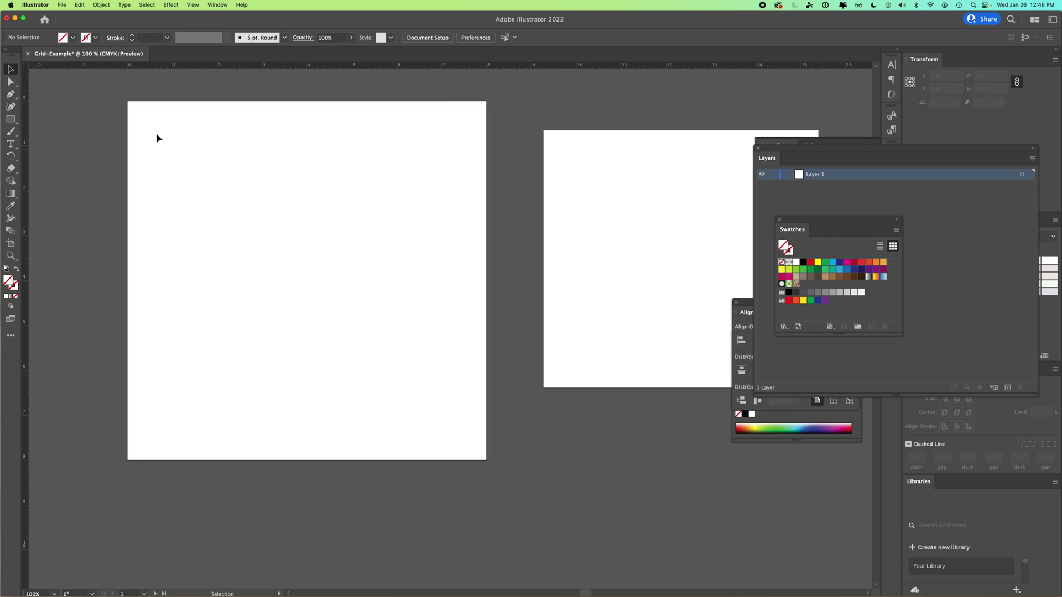
pyautogui.click(616, 163)
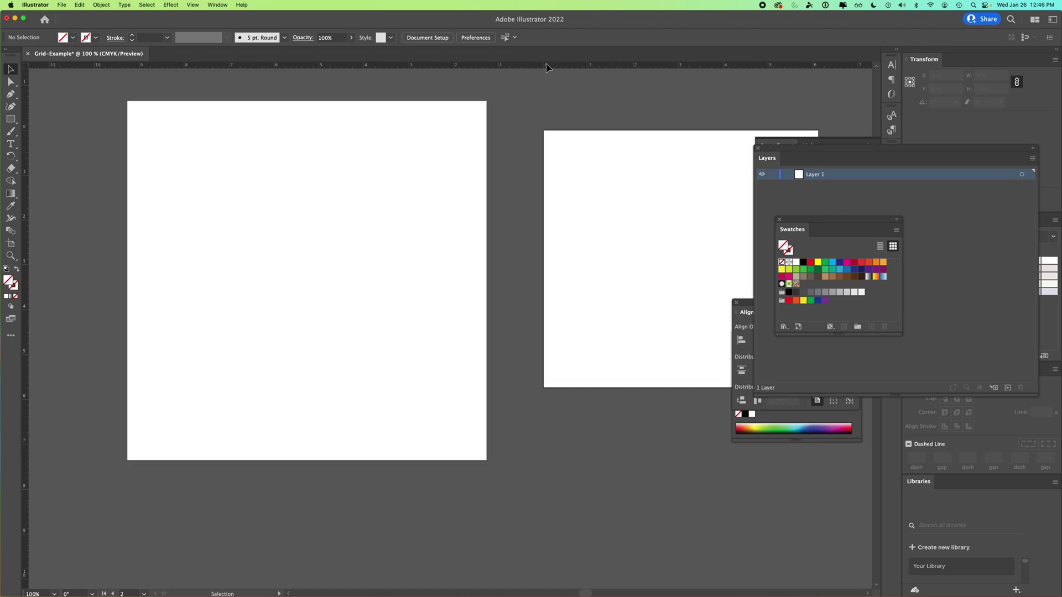
pyautogui.click(296, 180)
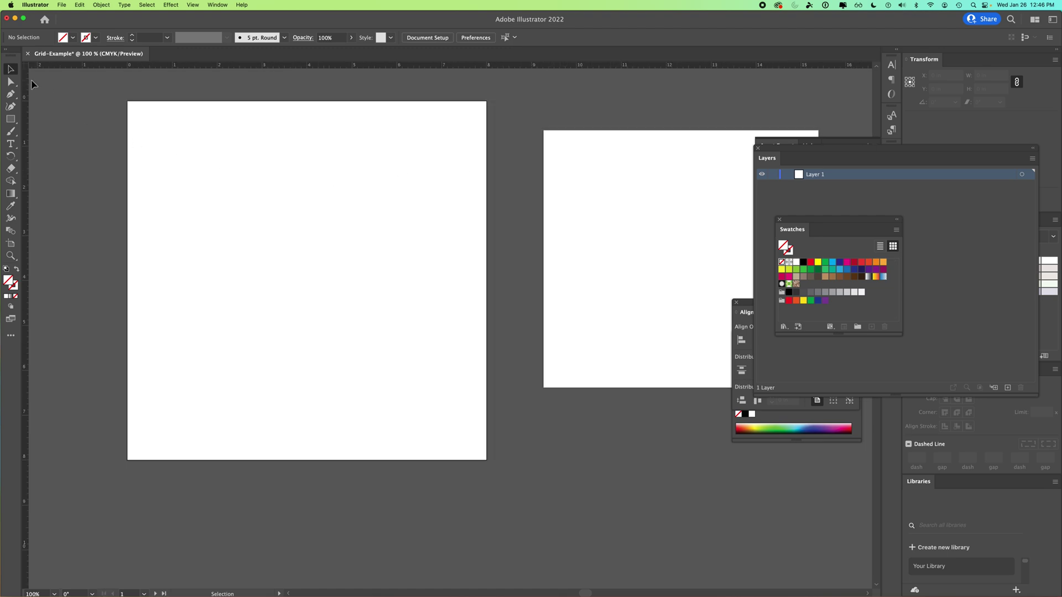
# Drag the ruler origin onto the first artboard's top-left corner
pyautogui.moveTo(24, 66); pyautogui.dragTo(266, 193)
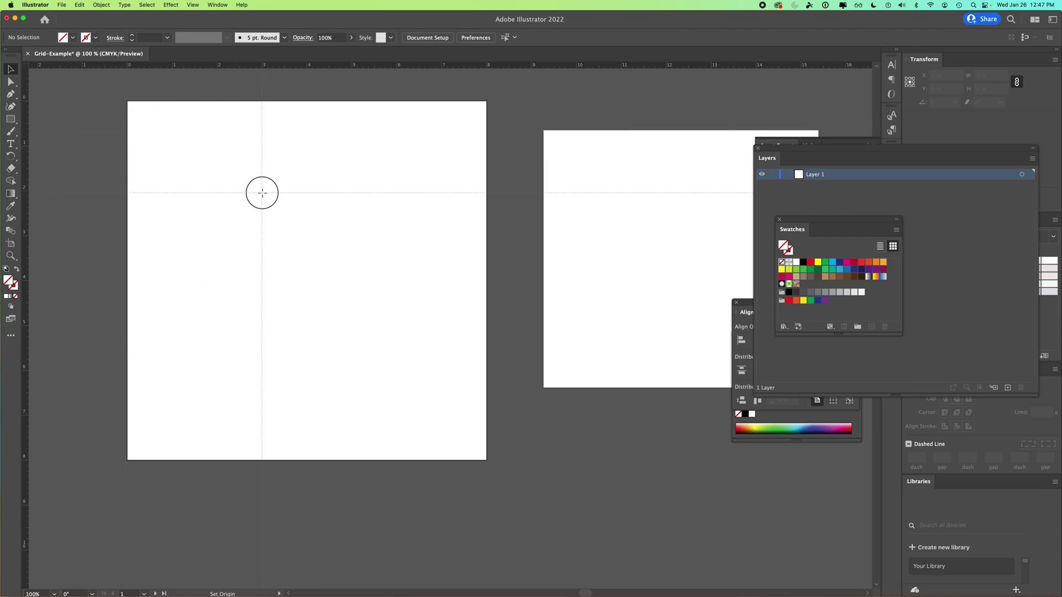
pyautogui.moveTo(266, 193); pyautogui.dragTo(265, 191)
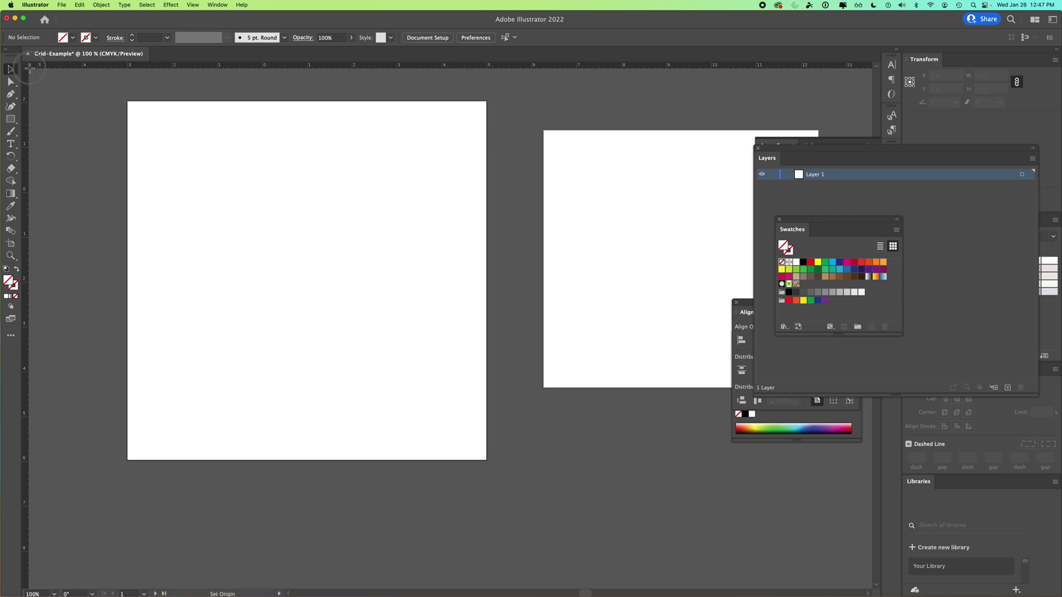
pyautogui.moveTo(24, 67); pyautogui.dragTo(129, 101)
pyautogui.moveTo(129, 101); pyautogui.dragTo(129, 101)
pyautogui.click(193, 5)
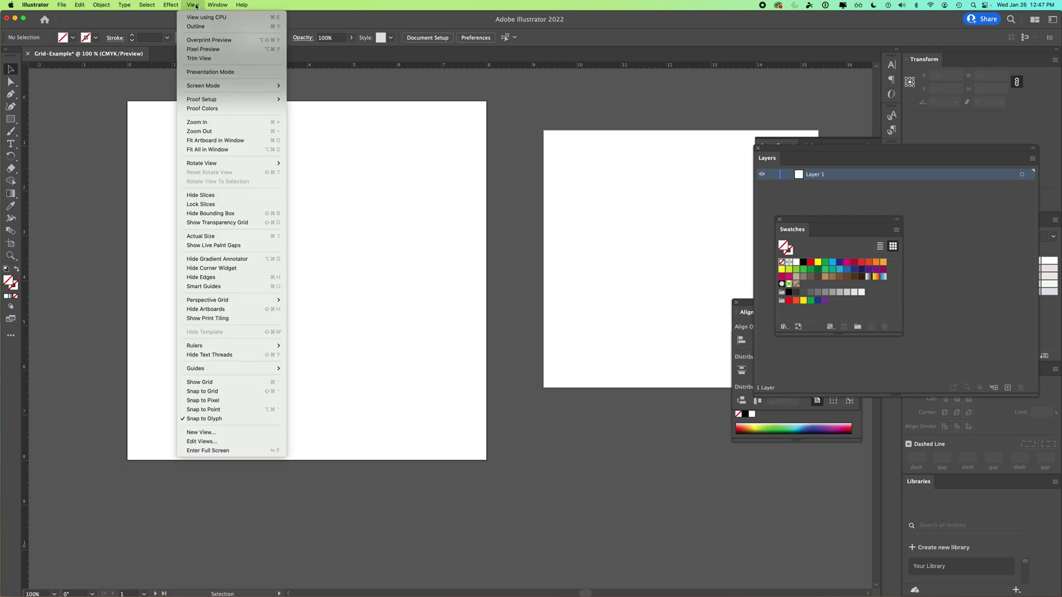
# Show the grid across the canvas via View > Show Grid
pyautogui.click(219, 384)
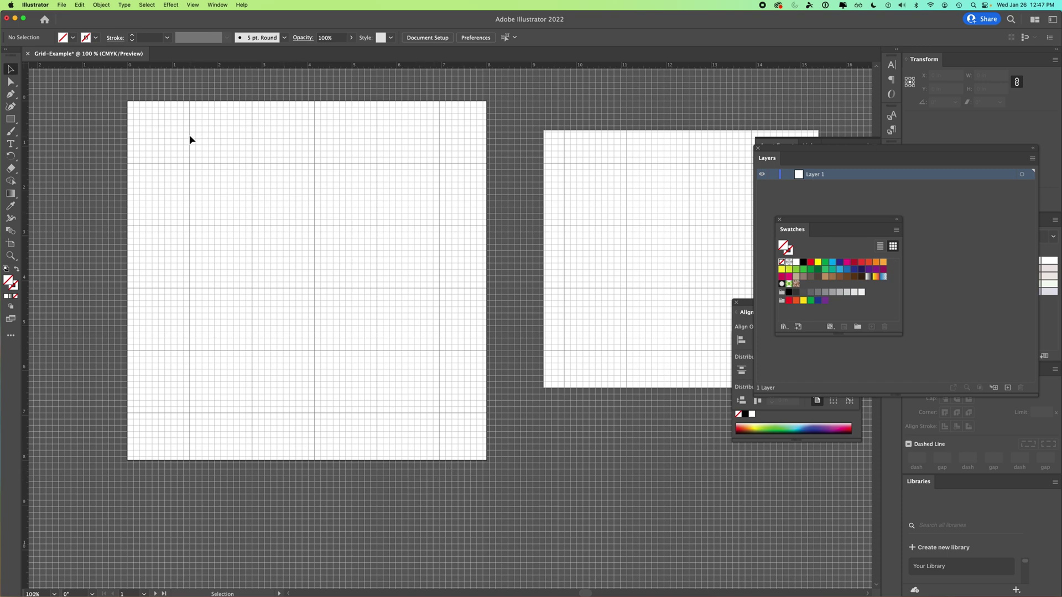
pyautogui.click(61, 5)
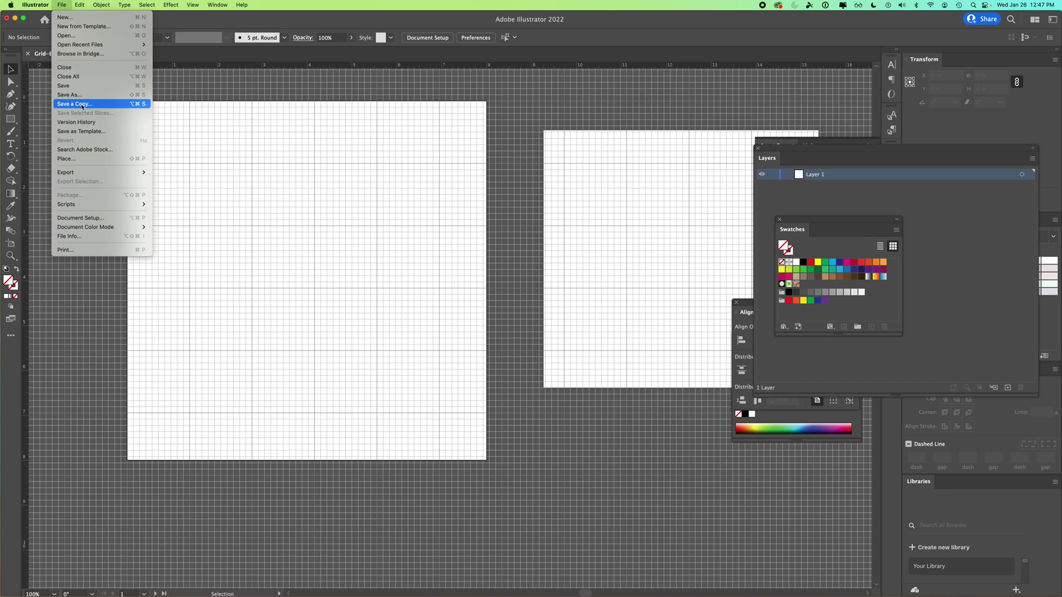
pyautogui.click(35, 5)
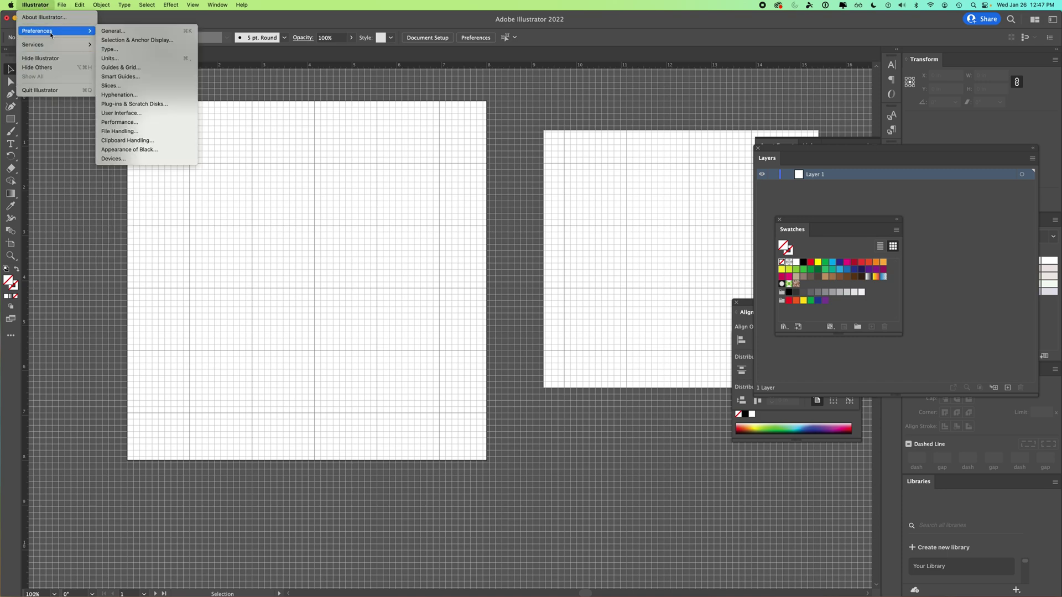
# In Guides & Grid preferences, set the grid to Light Blue, gridline every 1 in, 4 subdivisions, and apply
pyautogui.click(120, 67)
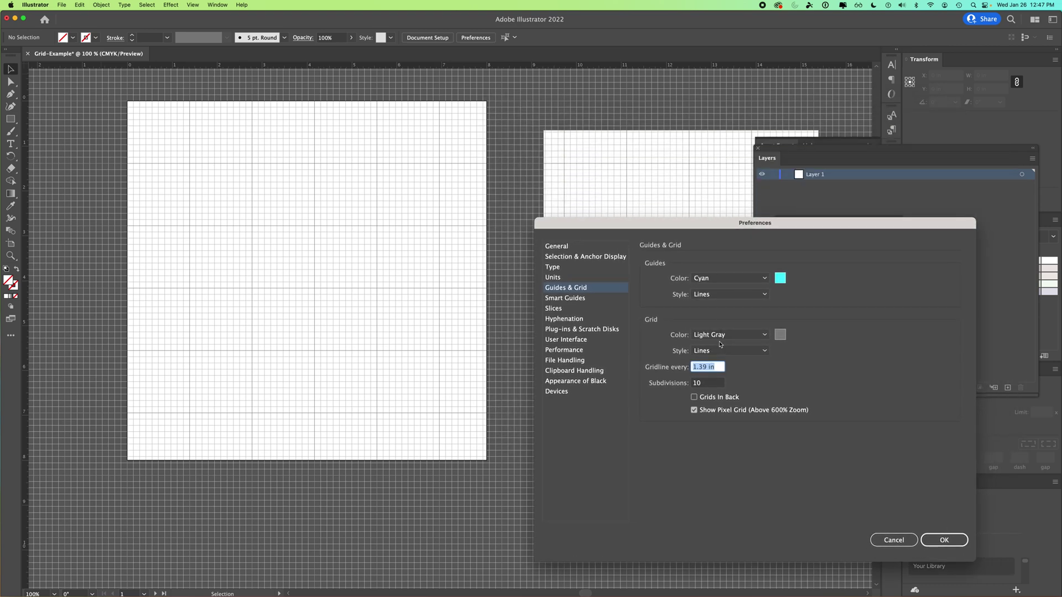
pyautogui.click(726, 337)
pyautogui.click(711, 372)
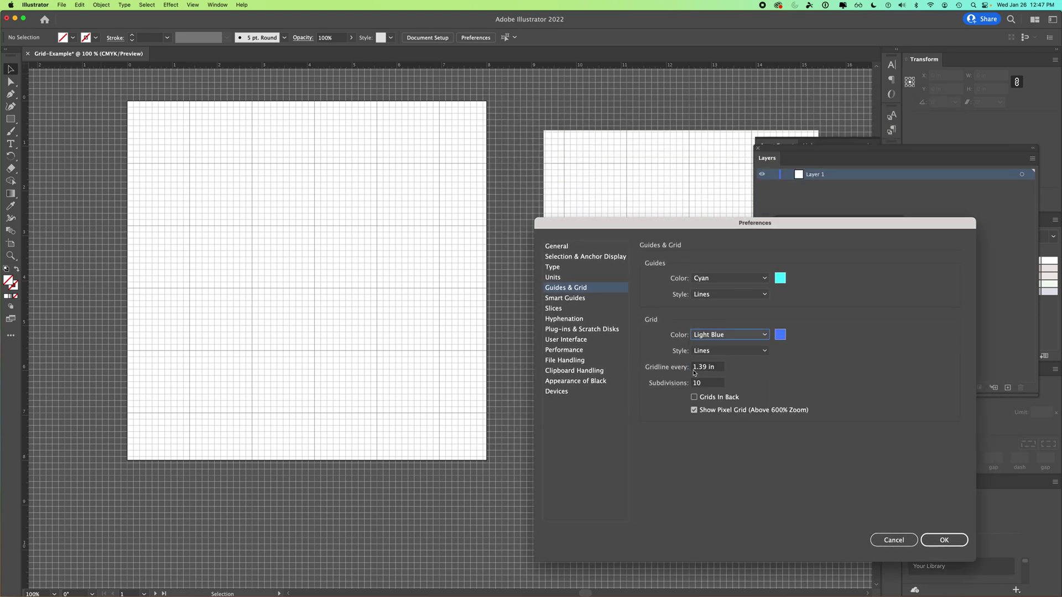
pyautogui.doubleClick(699, 367)
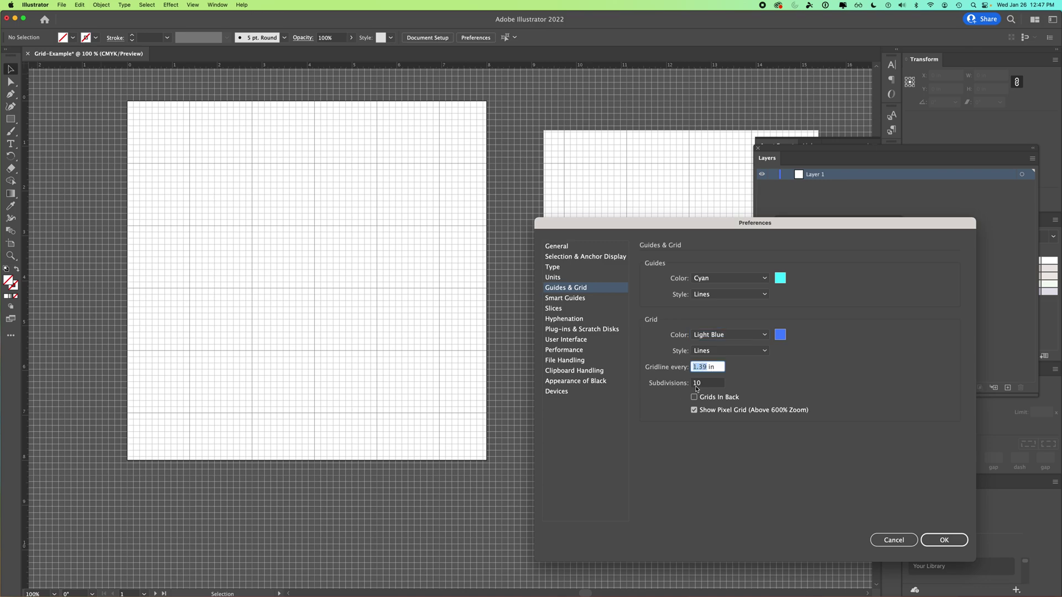
pyautogui.write('1')
pyautogui.doubleClick(705, 384)
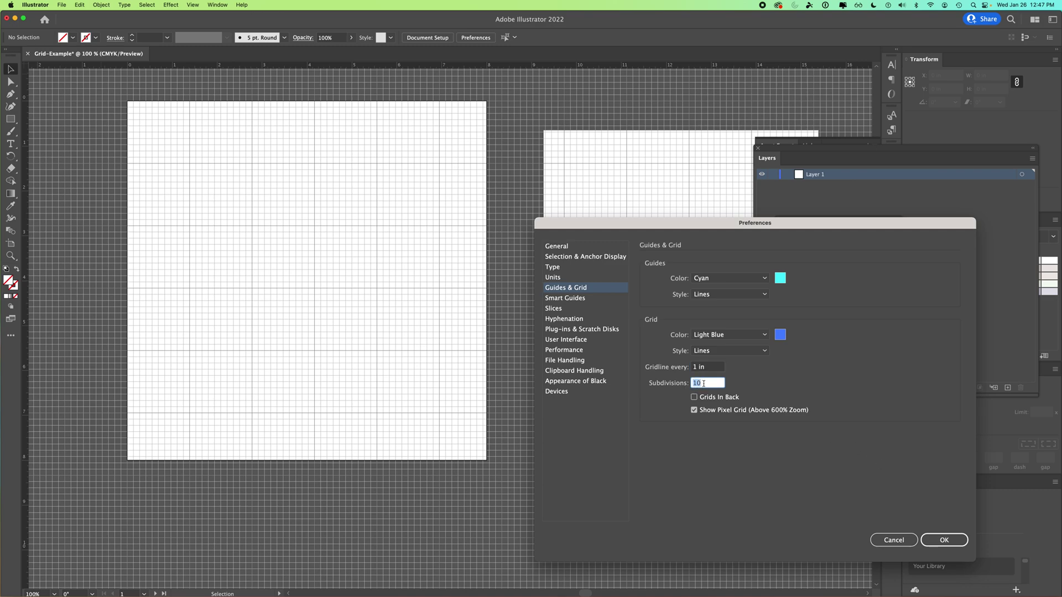
pyautogui.write('4')
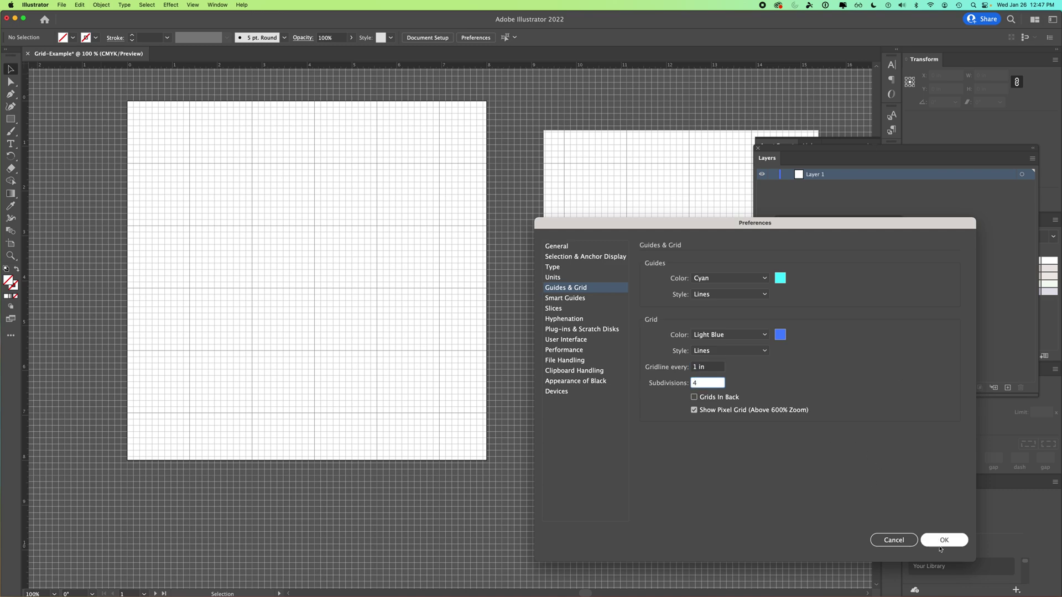
pyautogui.click(943, 540)
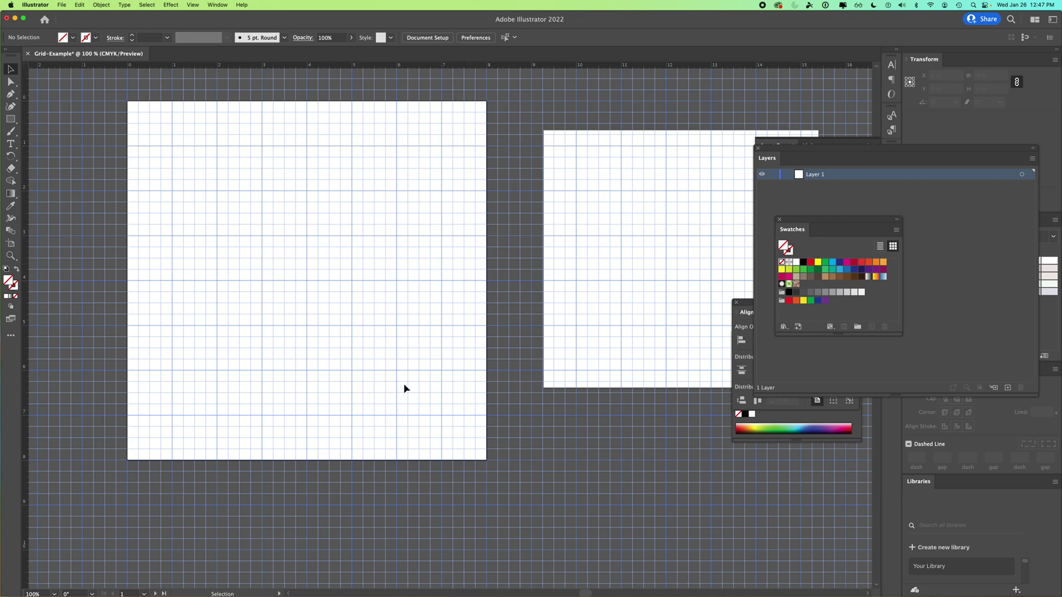
# Hide the grid so both artboards and the canvas appear plain again
pyautogui.click(192, 5)
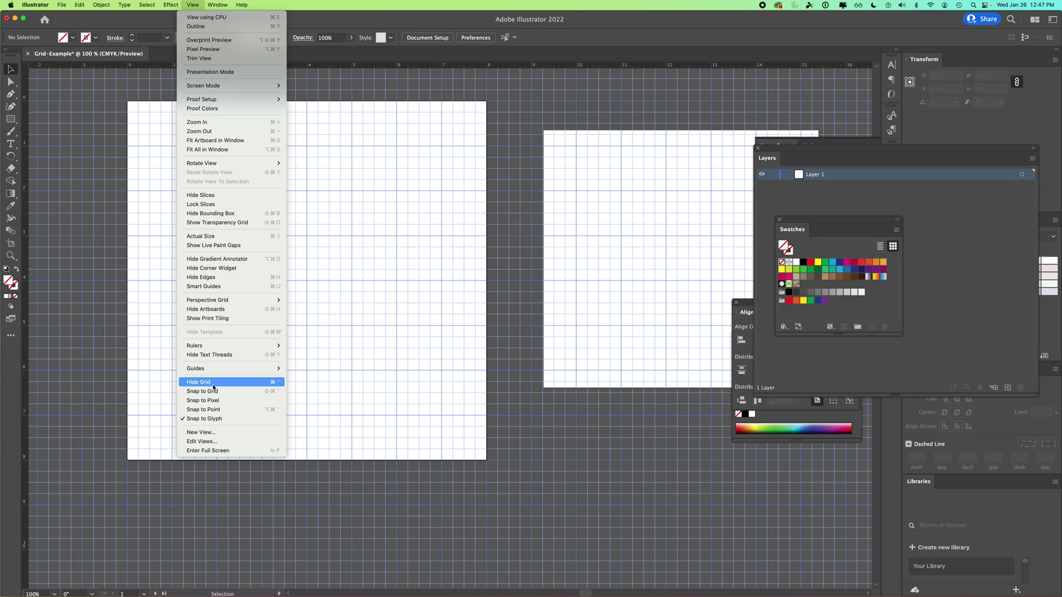
pyautogui.click(214, 384)
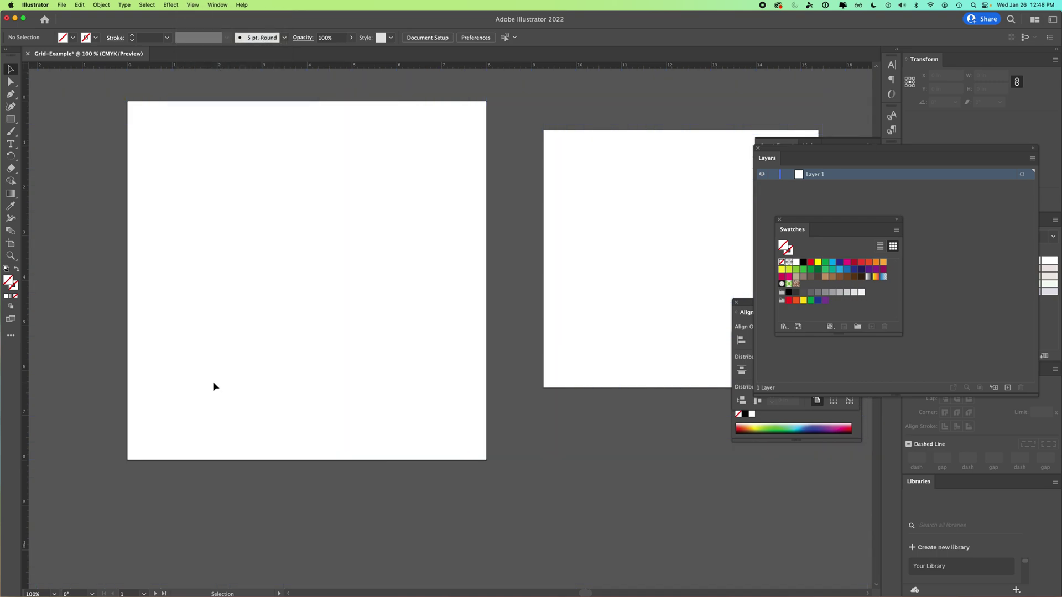